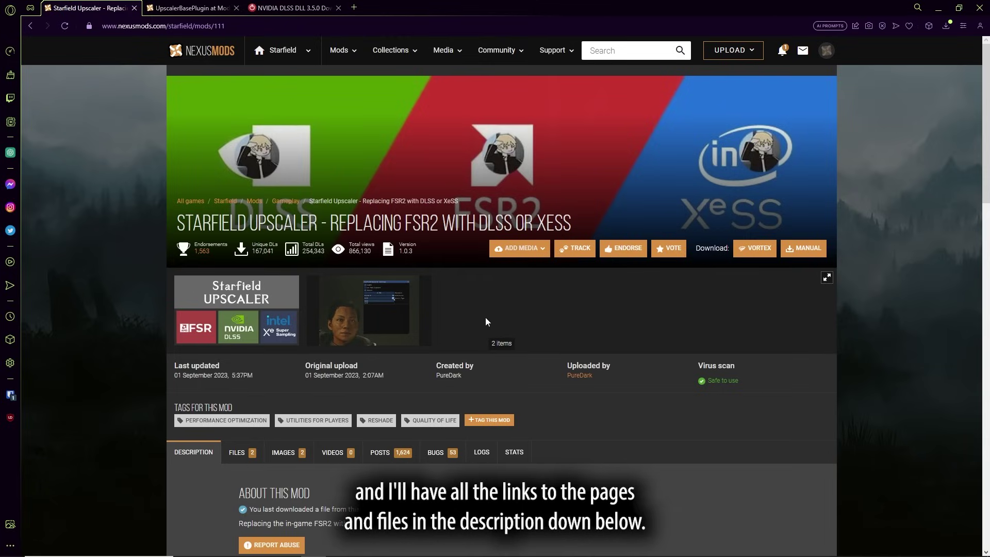
# Step: Glance at the UpscalerBasePlugin page, then read down the Starfield Upscaler mod page
pyautogui.click(191, 8)
pyautogui.click(88, 7)
pyautogui.scroll(-3, 484, 315)
pyautogui.scroll(-6, 485, 324)
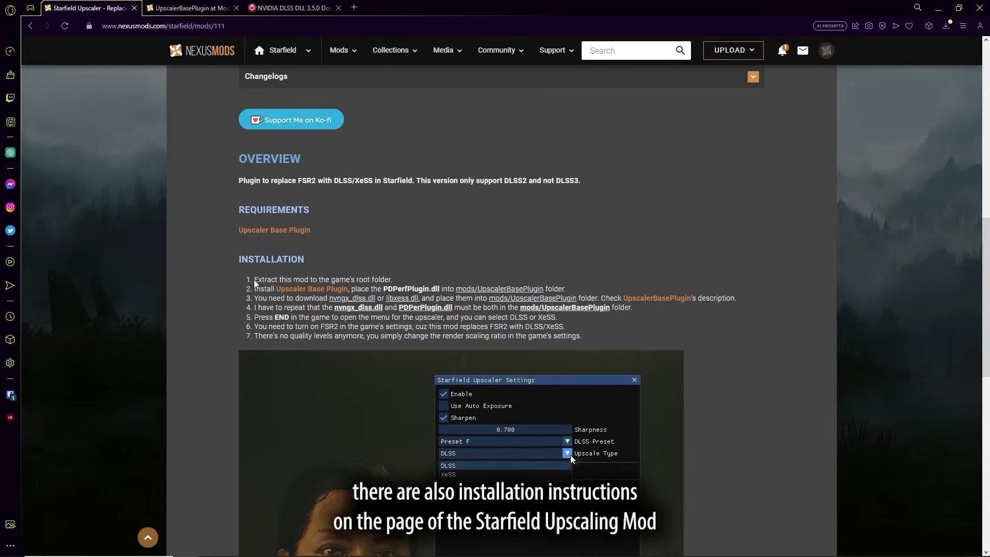
pyautogui.scroll(8, 256, 283)
pyautogui.scroll(-4, 454, 433)
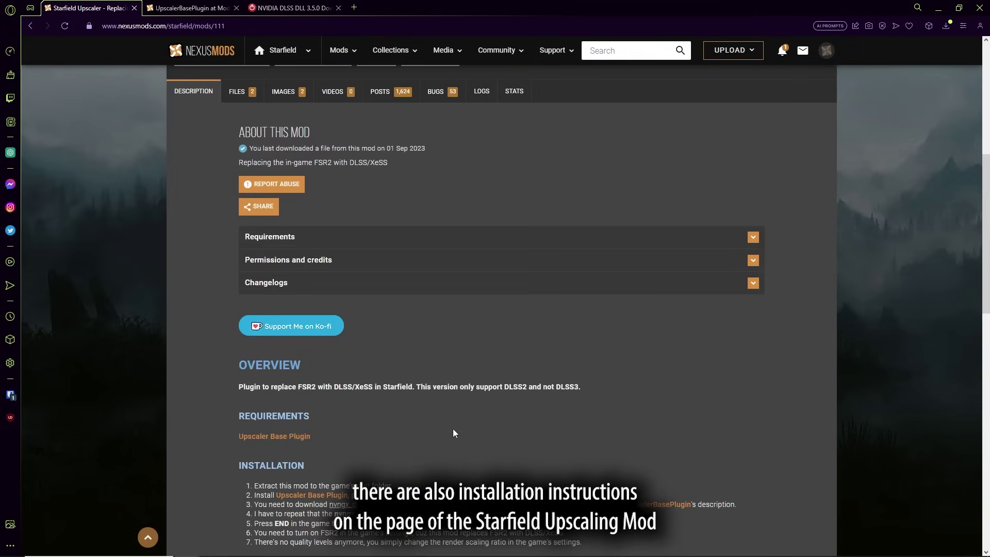
pyautogui.scroll(-4, 453, 433)
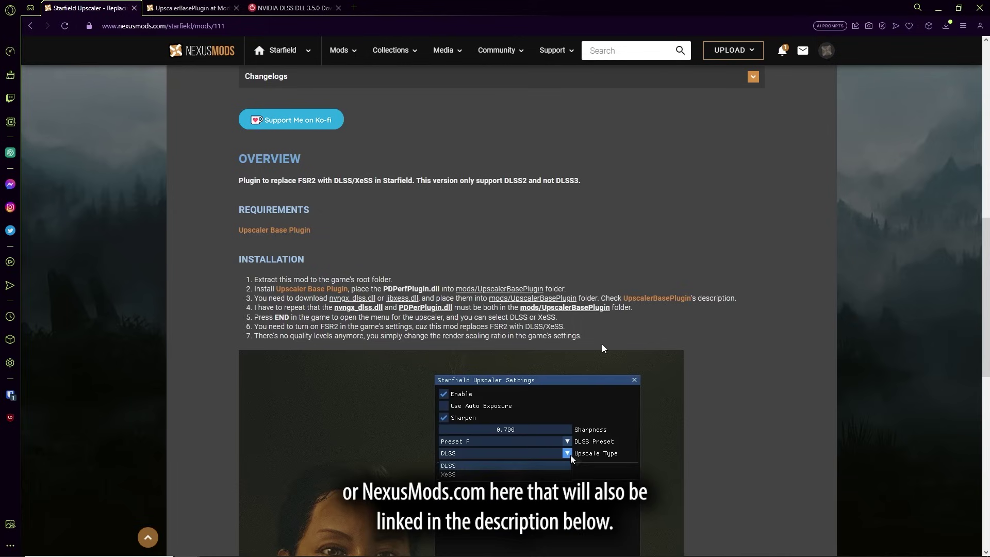
# Step: Highlight and read the installation steps on the Starfield Upscaler page
pyautogui.moveTo(603, 346); pyautogui.dragTo(243, 259)
pyautogui.click(351, 236)
pyautogui.scroll(10, 348, 235)
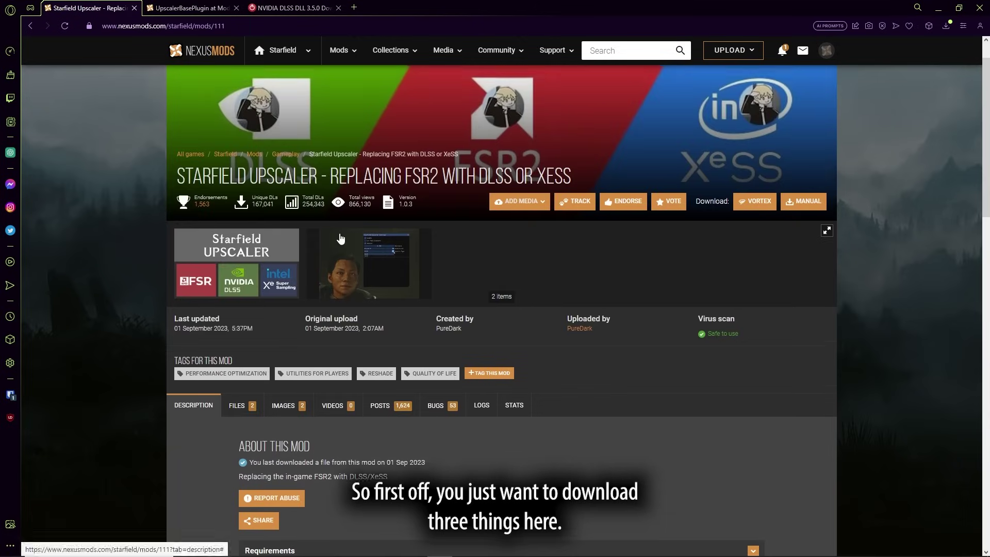
pyautogui.scroll(2, 340, 237)
pyautogui.scroll(-2, 341, 263)
pyautogui.scroll(2, 340, 263)
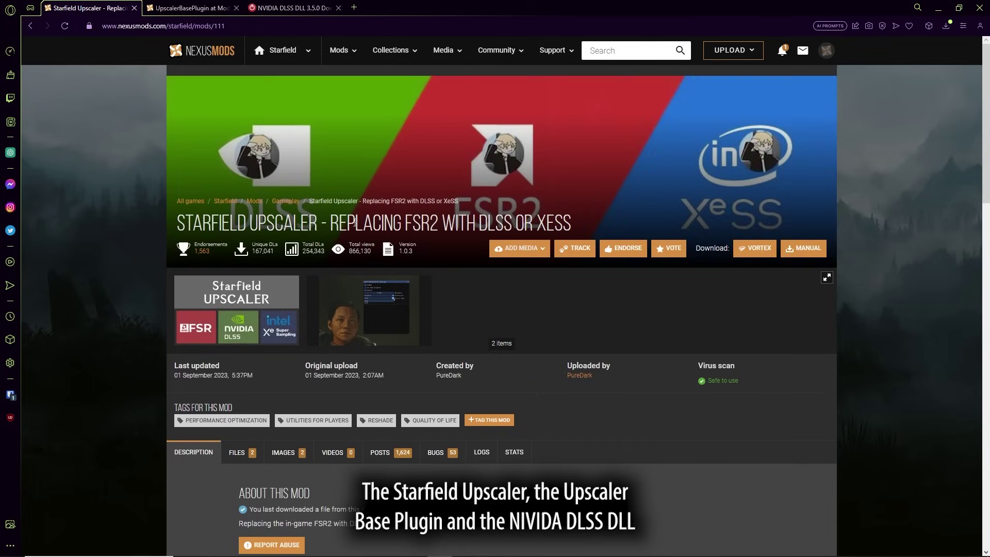
# Step: Review the UpscalerBasePlugin page, its NVIDIA DLSS DLL download page and file list
pyautogui.hotkey('ctrl', 'Tab')
pyautogui.scroll(3, 365, 212)
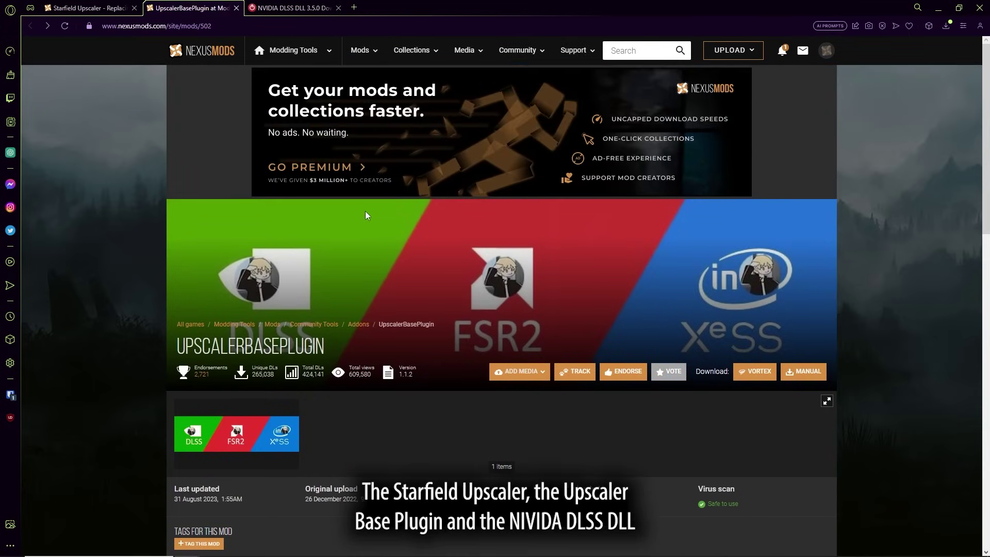
pyautogui.click(313, 13)
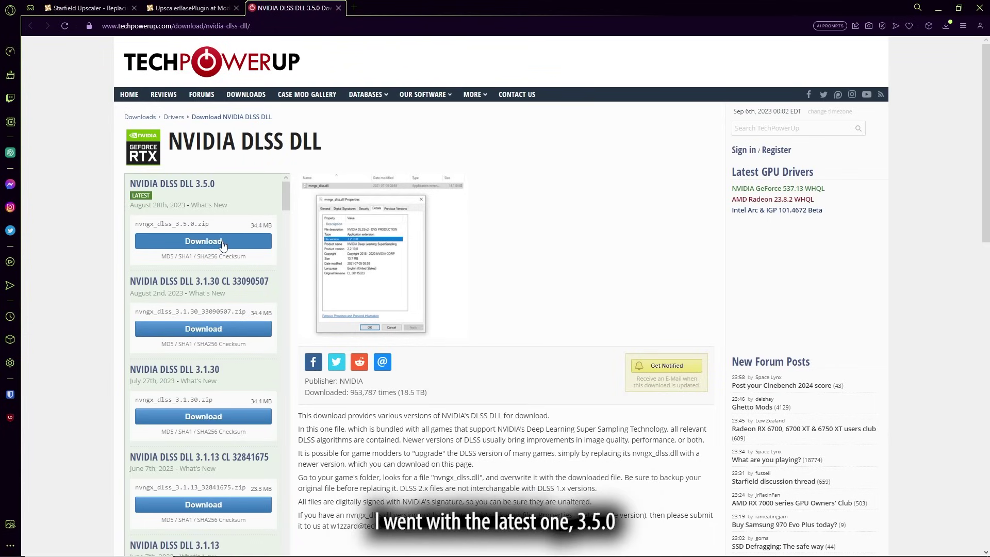
pyautogui.click(190, 8)
pyautogui.scroll(-6, 358, 206)
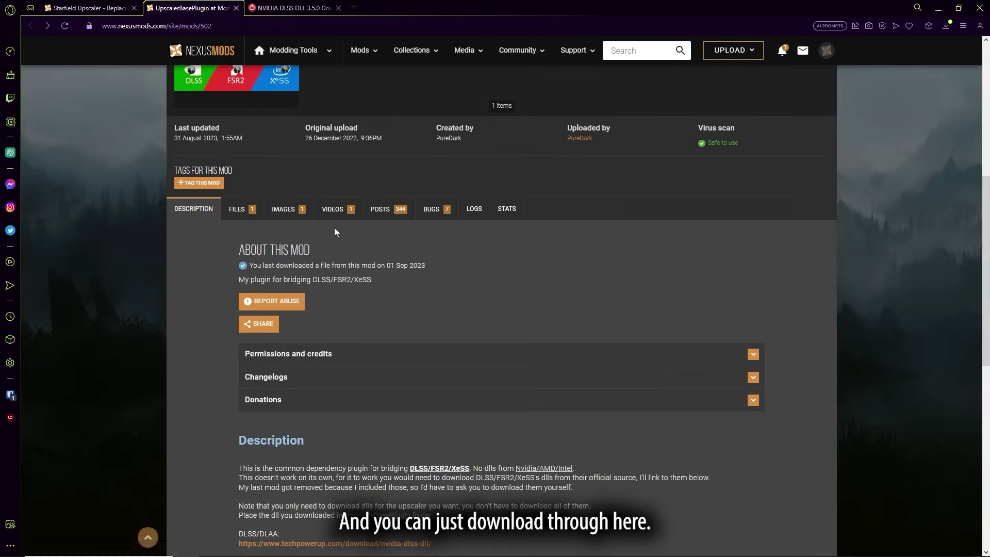
pyautogui.click(238, 209)
pyautogui.scroll(-1, 361, 340)
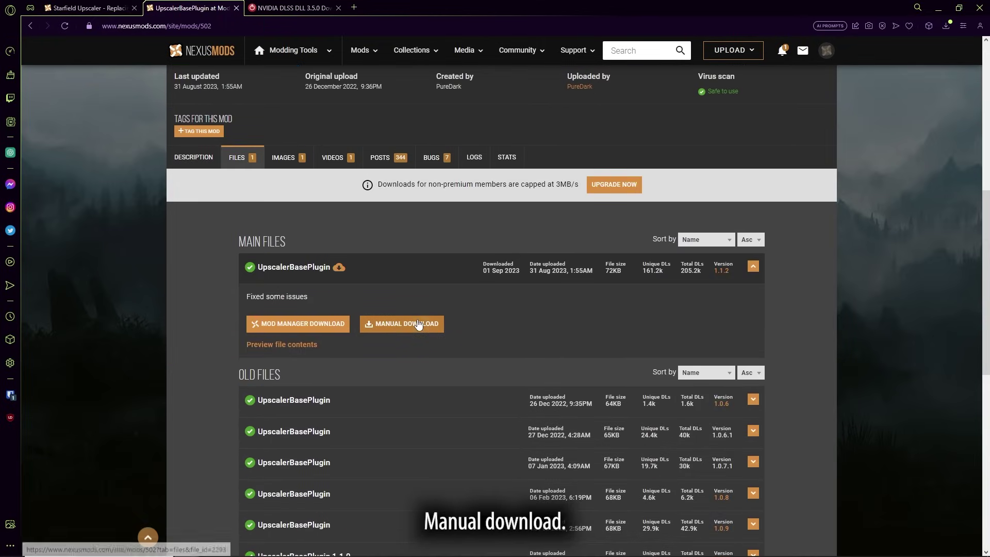
# Step: Manually download StarfieldUpscaler-Standalone.ver from the Starfield Upscaler main files list
pyautogui.click(87, 8)
pyautogui.scroll(-5, 432, 259)
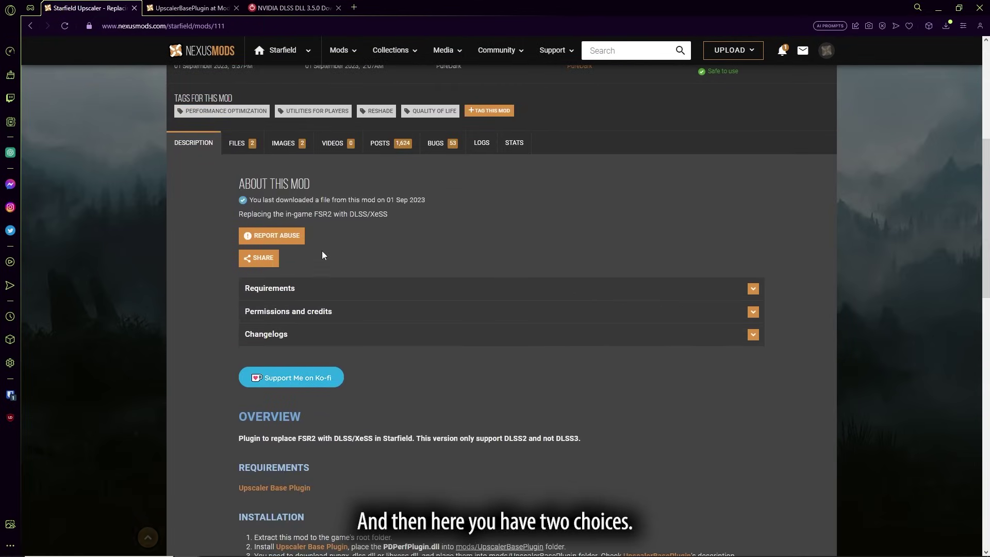
pyautogui.click(240, 143)
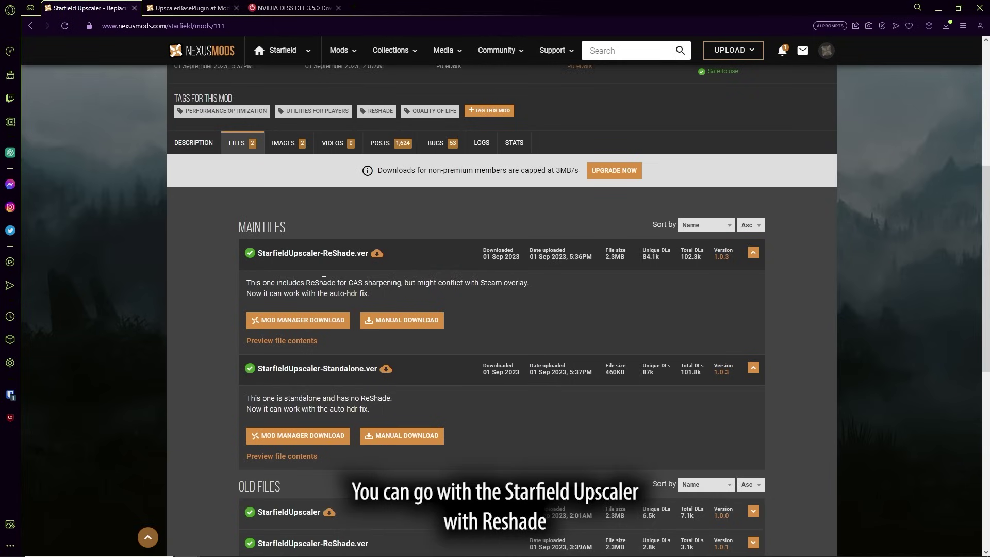
pyautogui.scroll(1, 288, 309)
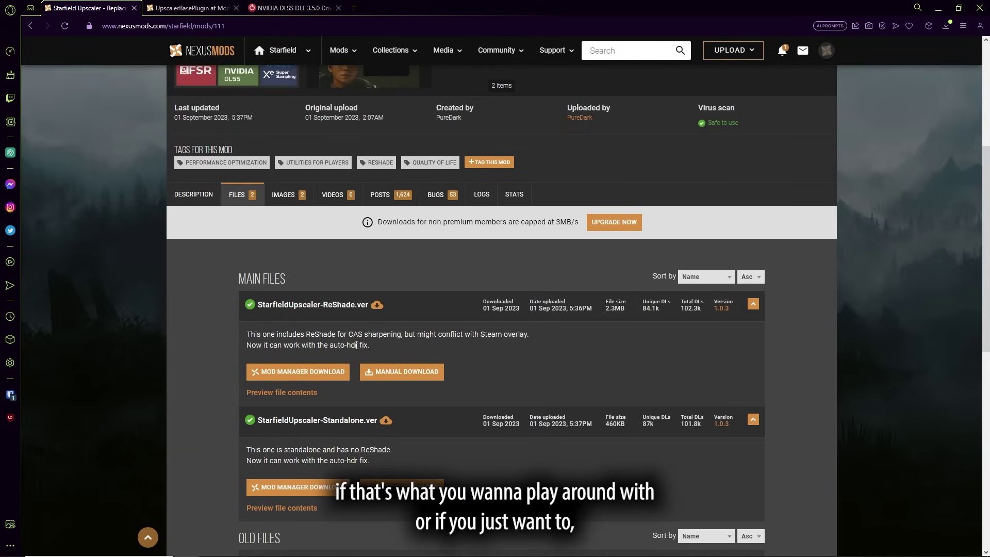
pyautogui.scroll(-3, 356, 345)
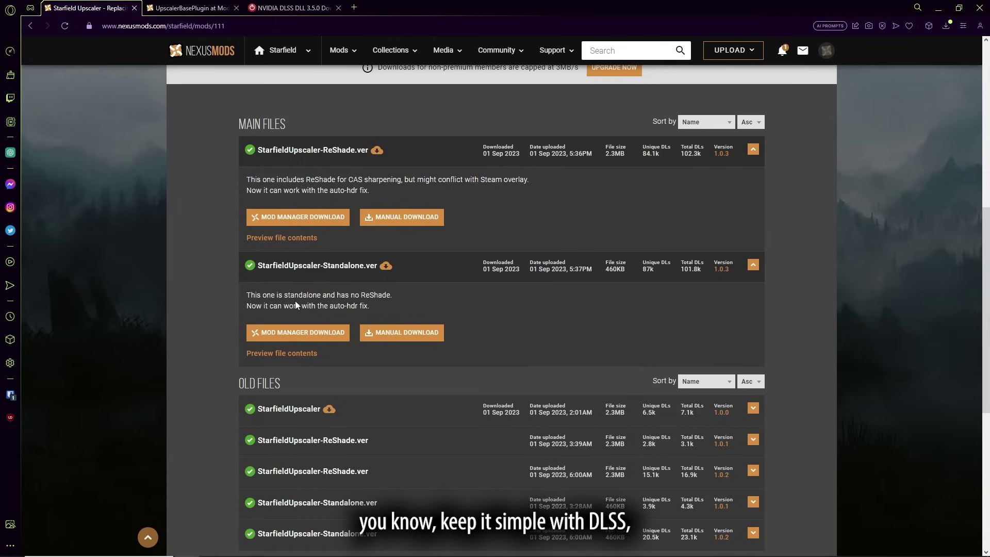
pyautogui.click(381, 332)
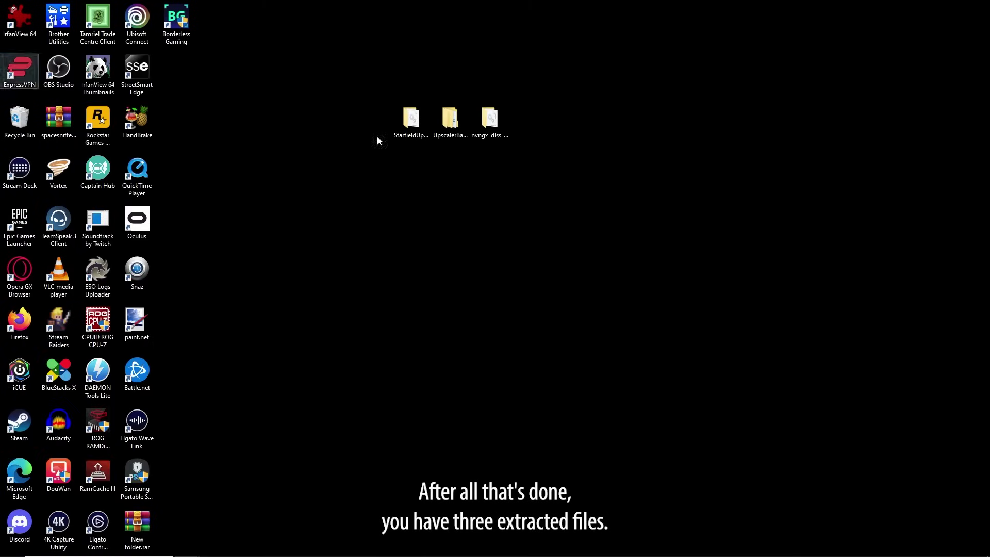
# Step: Bring back the Starfield game folder window and reposition it on the desktop
pyautogui.moveTo(672, 167); pyautogui.dragTo(650, 252)
pyautogui.click(648, 253)
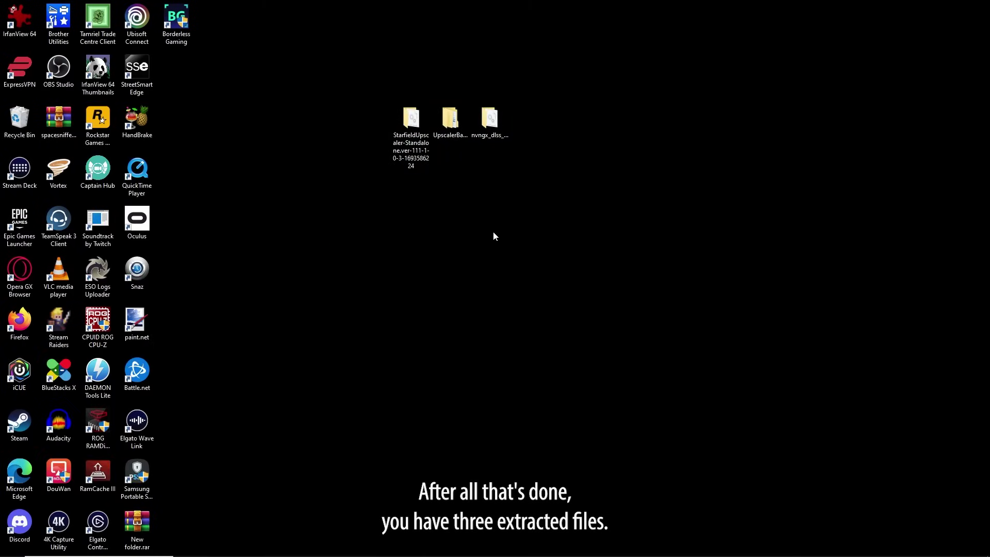
pyautogui.click(232, 546)
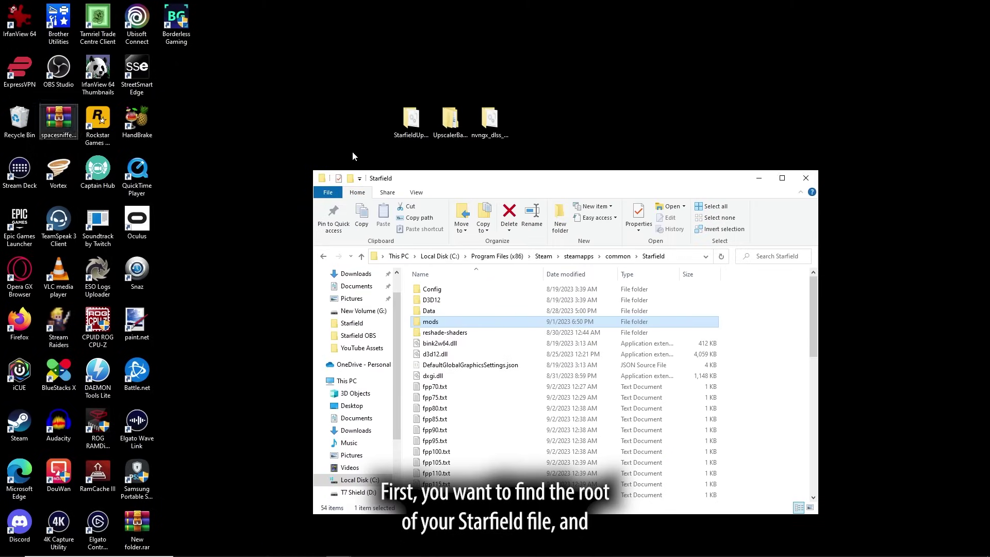
pyautogui.moveTo(463, 182); pyautogui.dragTo(348, 166)
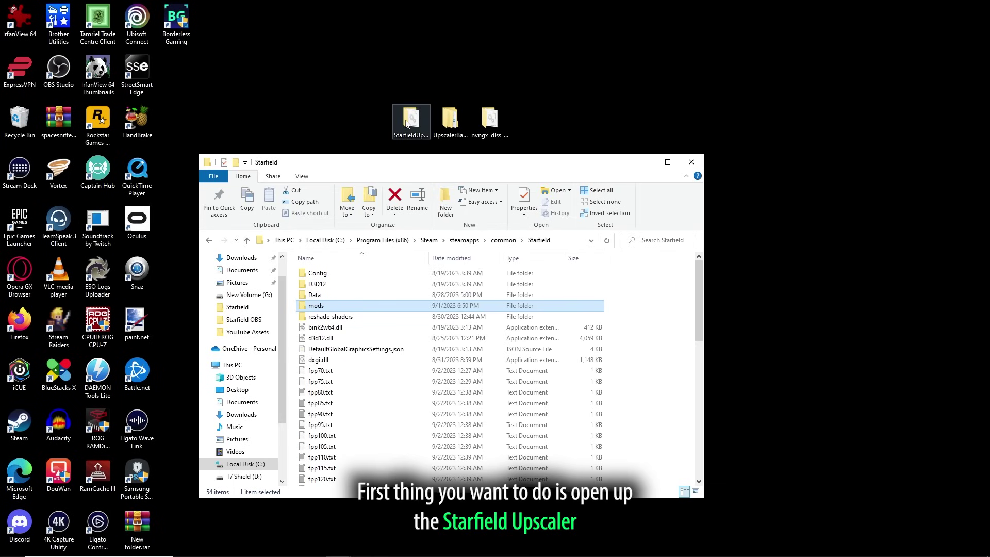
pyautogui.moveTo(420, 166); pyautogui.dragTo(772, 100)
# Step: Drag the standalone upscaler's mods folder and dxgi.dll into Starfield, replacing existing files
pyautogui.click(427, 134)
pyautogui.doubleClick(428, 135)
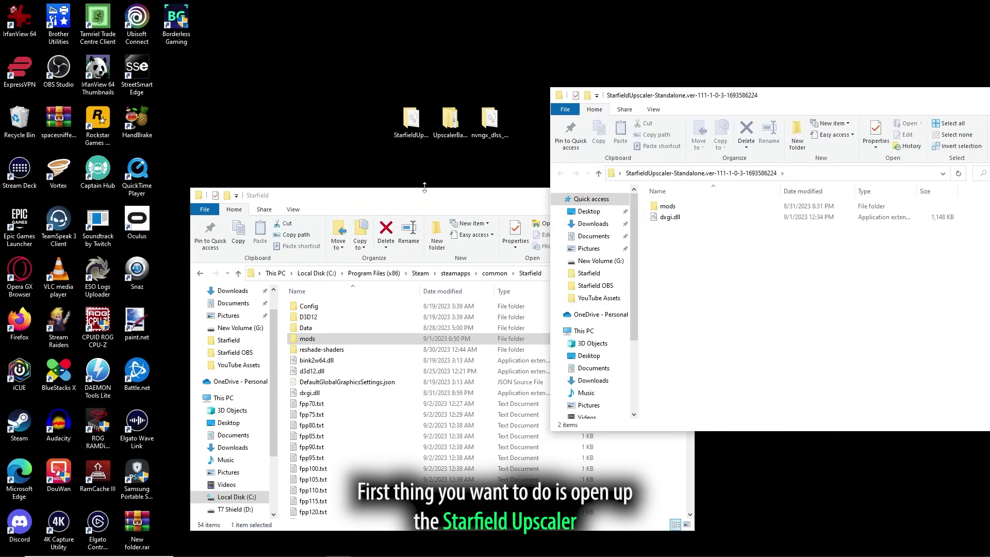
pyautogui.moveTo(408, 195); pyautogui.dragTo(273, 193)
pyautogui.moveTo(682, 292); pyautogui.dragTo(526, 391)
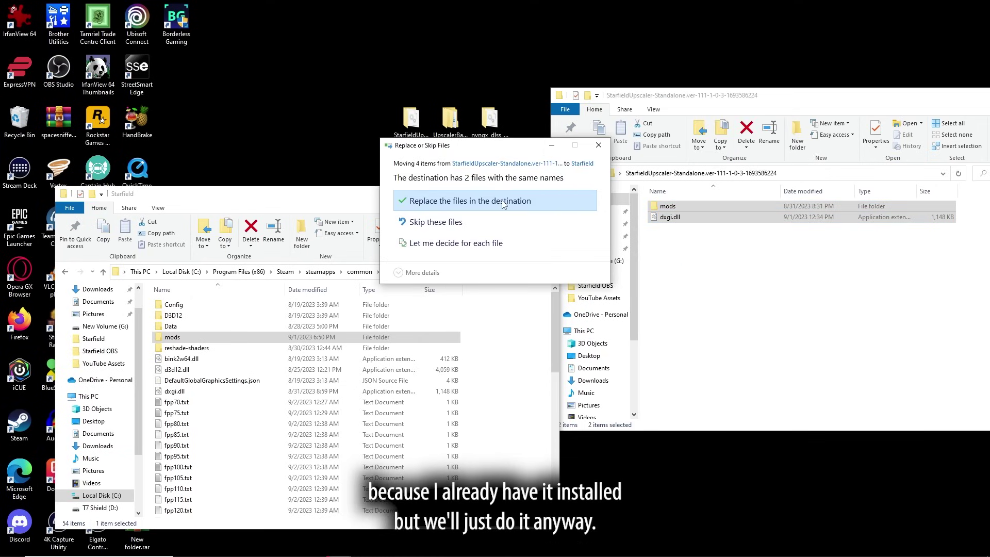
pyautogui.click(508, 202)
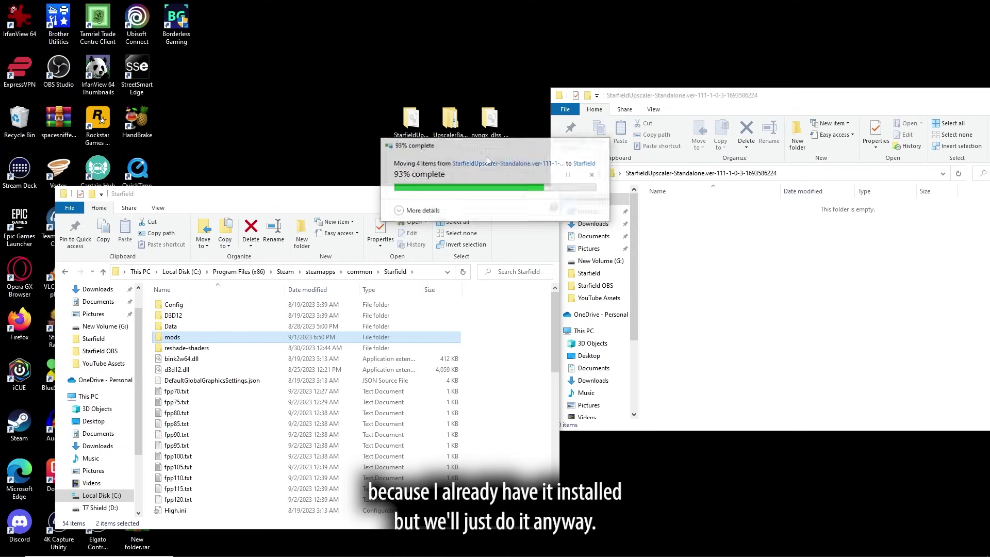
# Step: Close the emptied upscaler window and open the downloaded UpscalerBasePlugin folder
pyautogui.click(436, 111)
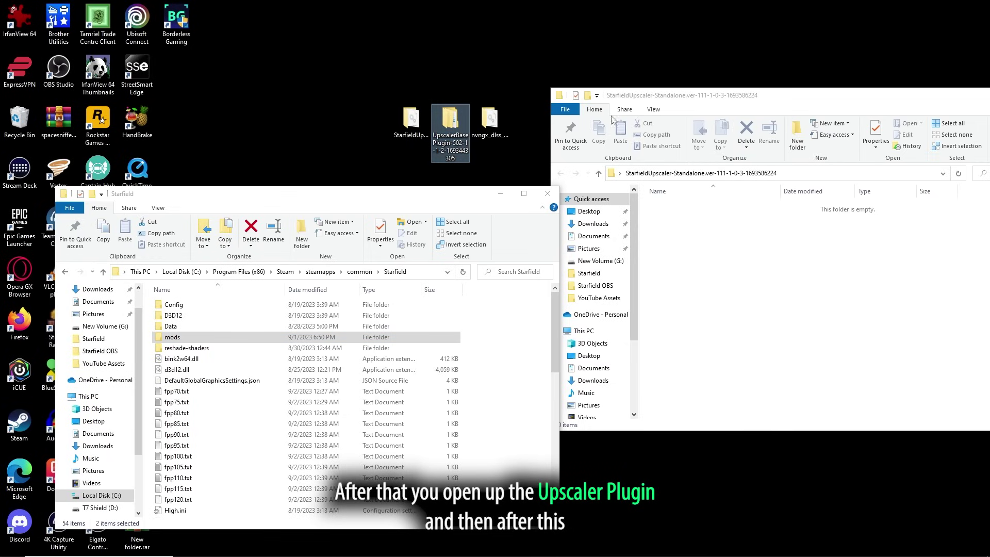
pyautogui.moveTo(900, 102); pyautogui.dragTo(705, 107)
pyautogui.click(848, 101)
pyautogui.doubleClick(447, 126)
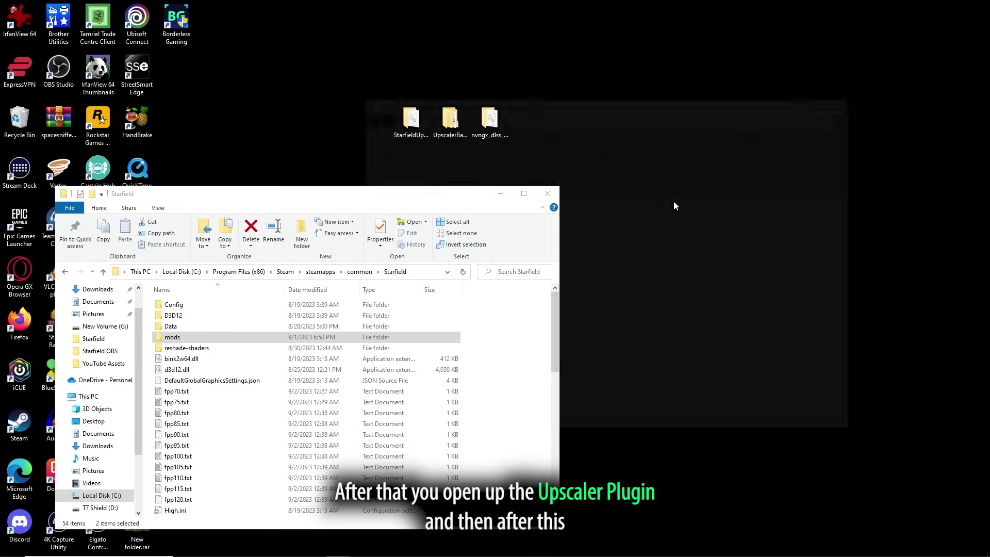
pyautogui.moveTo(562, 101); pyautogui.dragTo(672, 121)
pyautogui.doubleClick(593, 232)
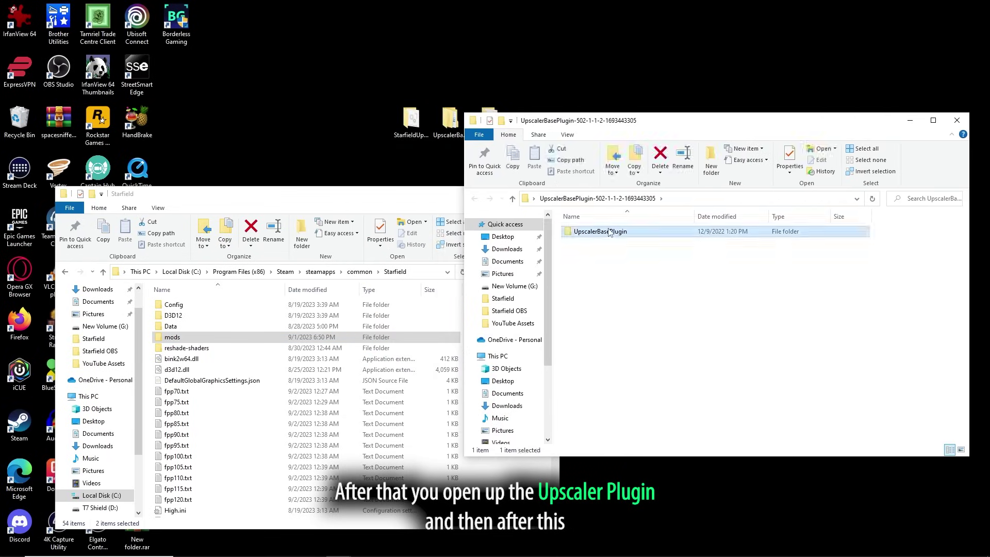
# Step: Move PDPerfPlugin.dll into Starfield's mods\UpscalerBasePlugin folder, replacing the existing copy
pyautogui.click(345, 195)
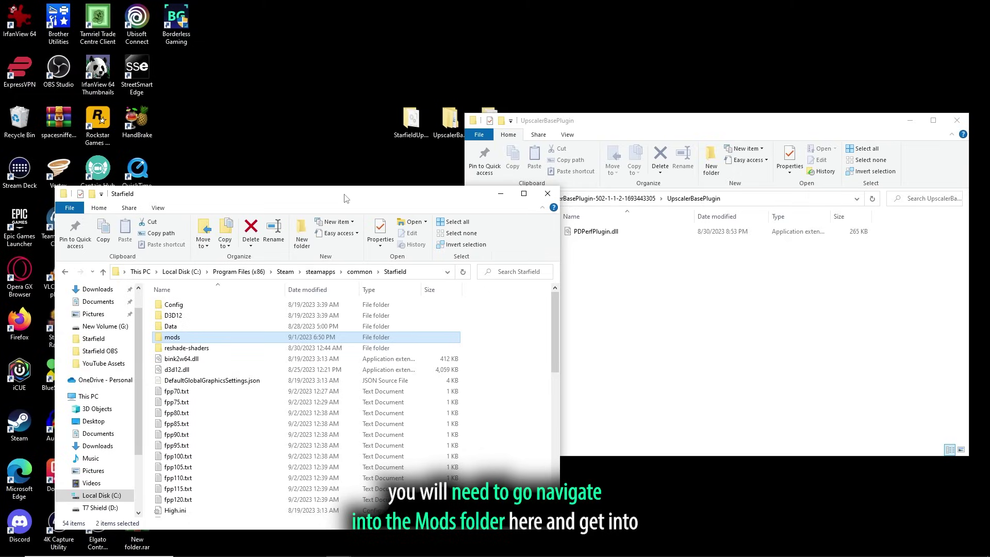
pyautogui.doubleClick(210, 337)
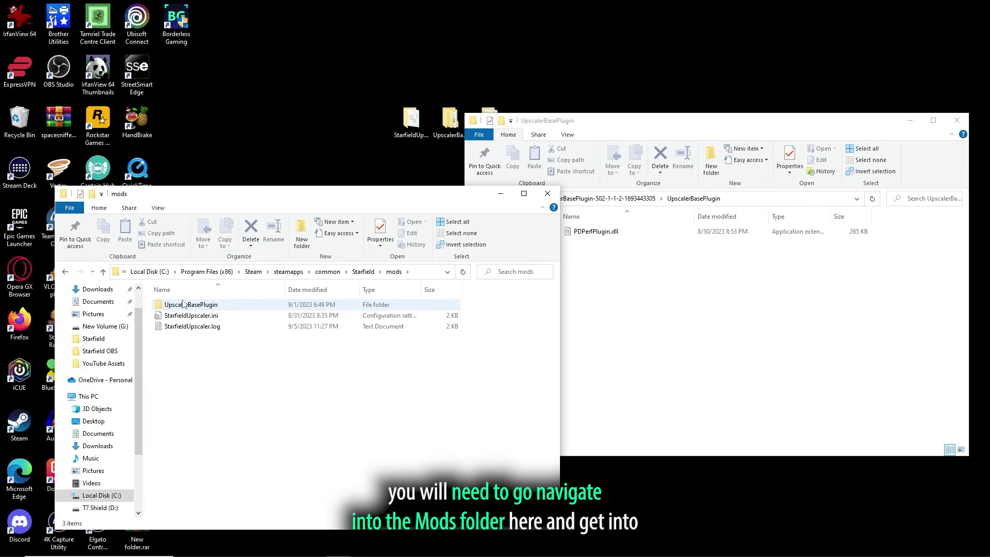
pyautogui.doubleClick(240, 305)
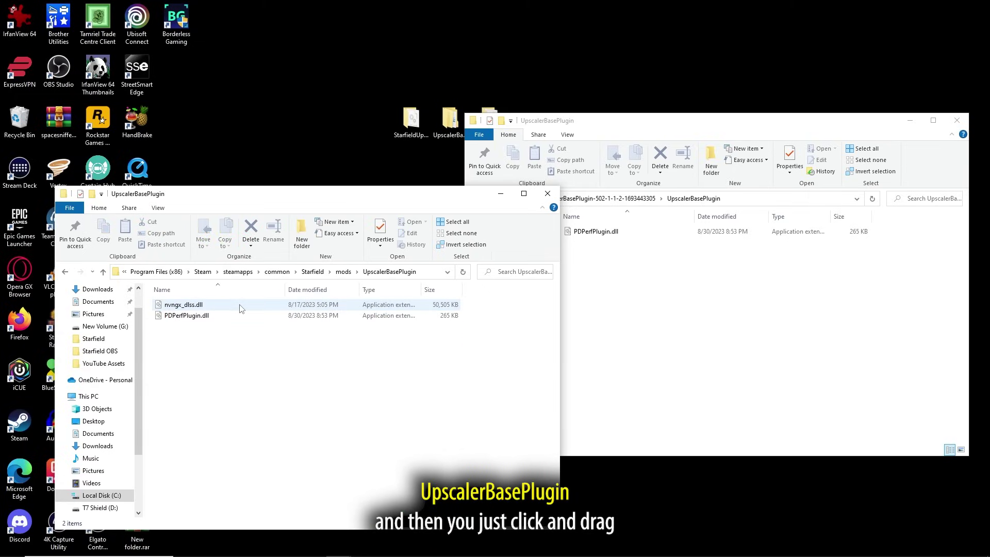
pyautogui.click(669, 350)
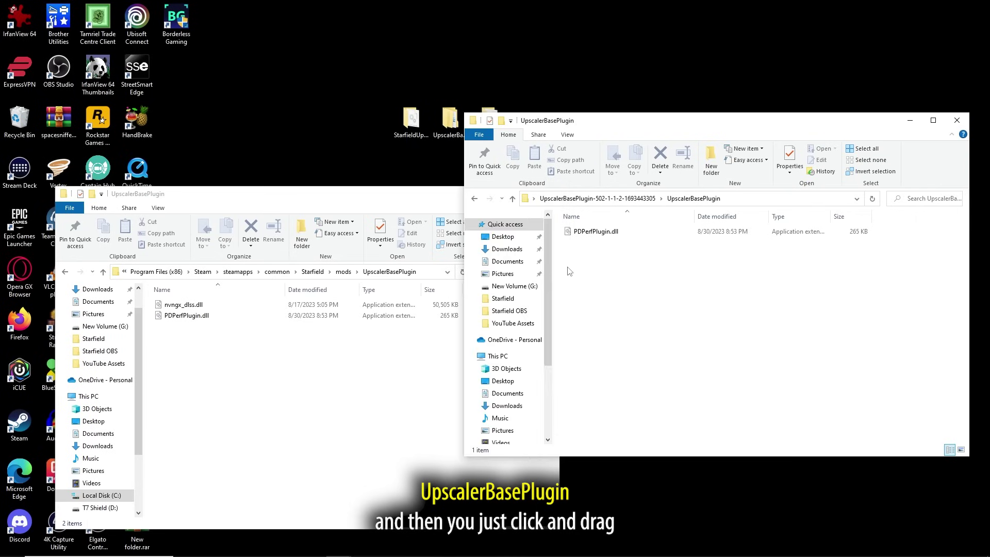
pyautogui.moveTo(596, 231); pyautogui.dragTo(257, 360)
pyautogui.click(483, 217)
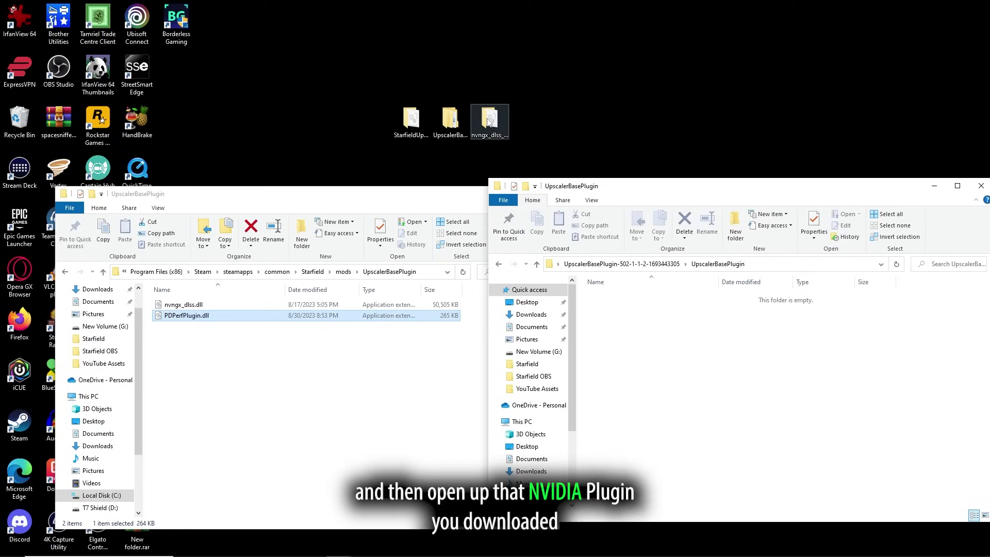
# Step: Replace the game's nvngx_dlss.dll with the one from the nvngx_dlss_3.5.0 folder
pyautogui.moveTo(648, 188); pyautogui.dragTo(430, 161)
pyautogui.click(755, 162)
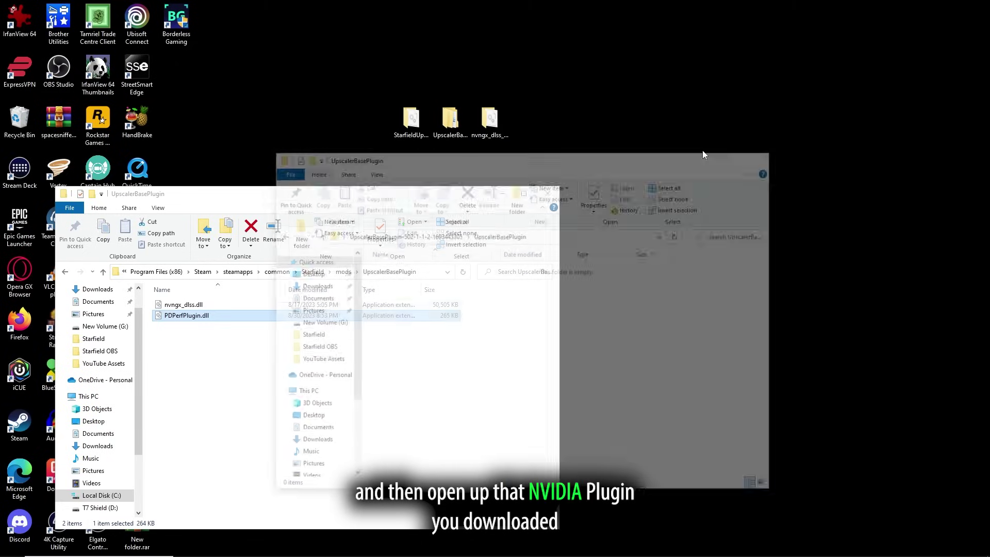
pyautogui.doubleClick(489, 119)
pyautogui.moveTo(521, 163); pyautogui.dragTo(738, 162)
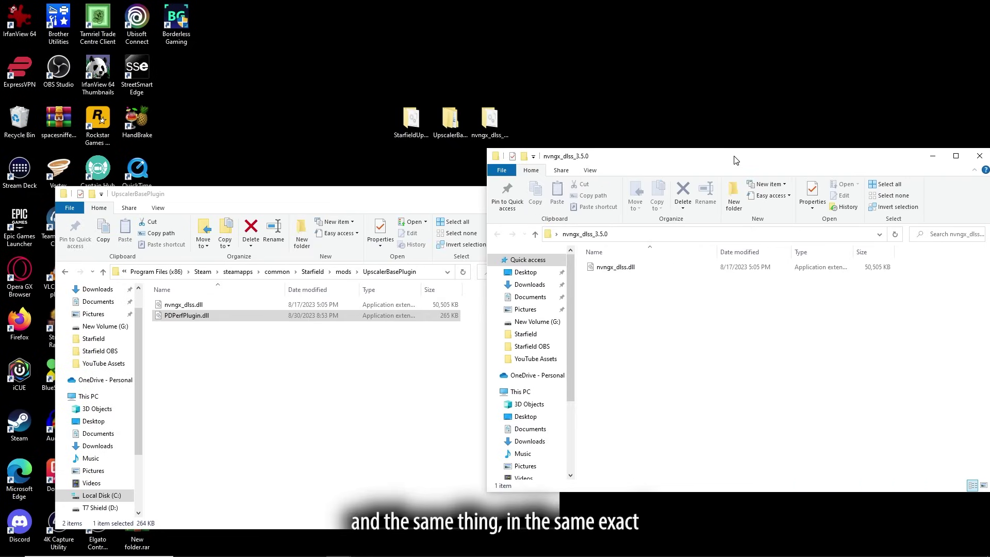
pyautogui.moveTo(614, 267); pyautogui.dragTo(287, 343)
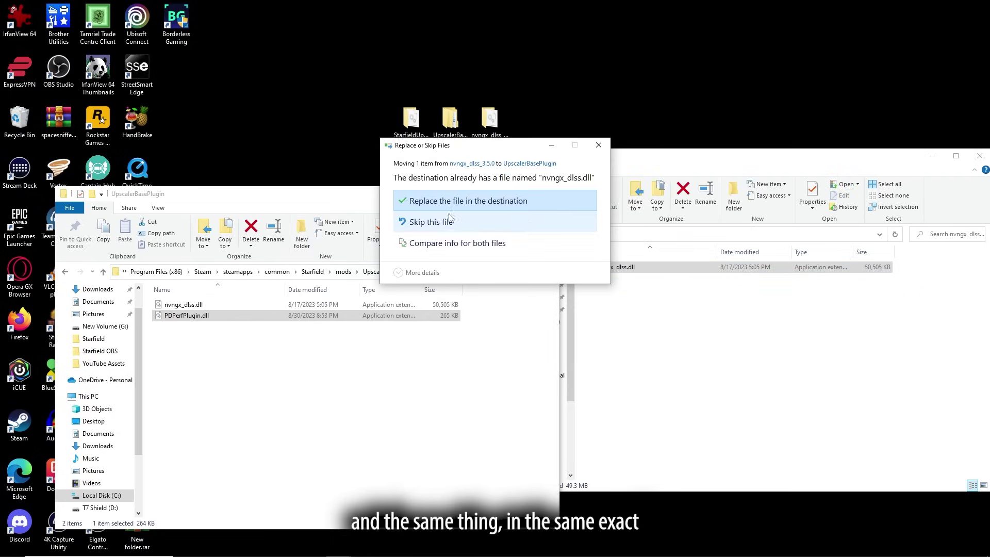
pyautogui.click(567, 199)
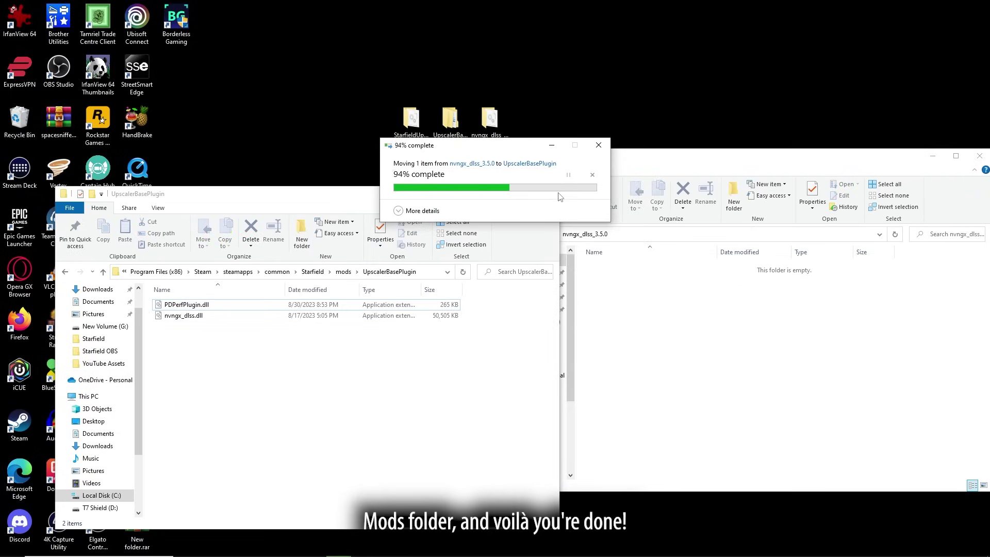
pyautogui.click(548, 193)
pyautogui.moveTo(643, 162); pyautogui.dragTo(443, 138)
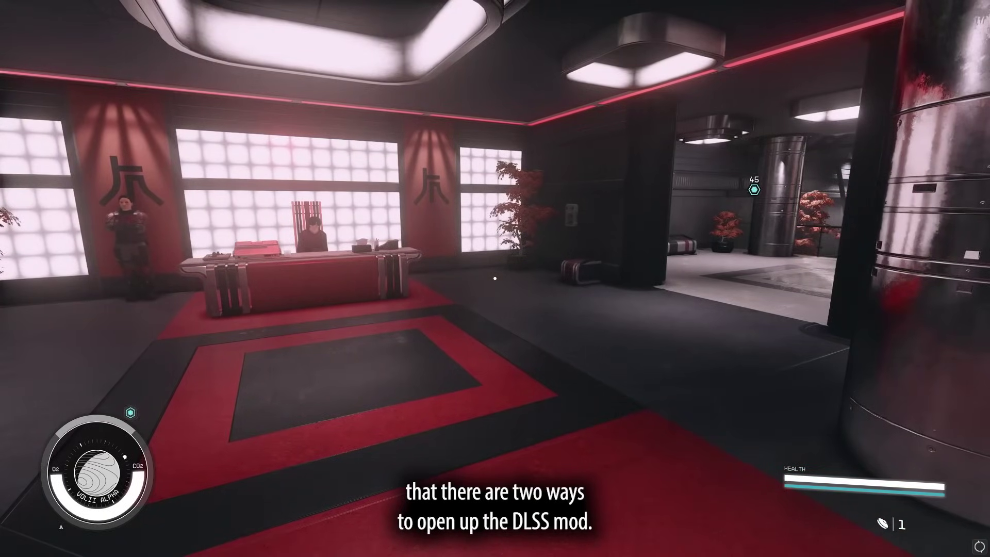
# Step: Toggle ReShade with Home, open the upscaler panel with End, pause, and reposition the panel
pyautogui.press('Home')
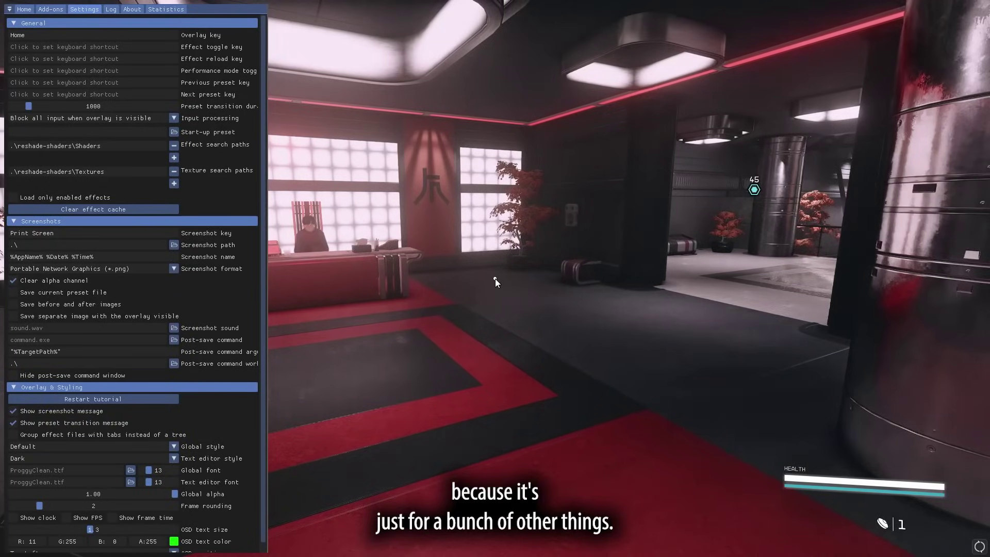
pyautogui.press('Home')
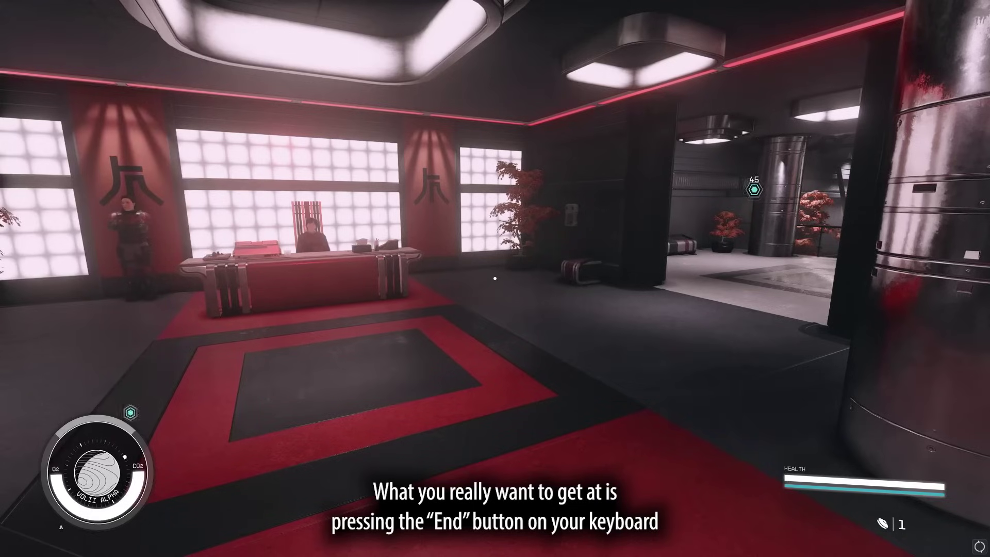
pyautogui.press('End')
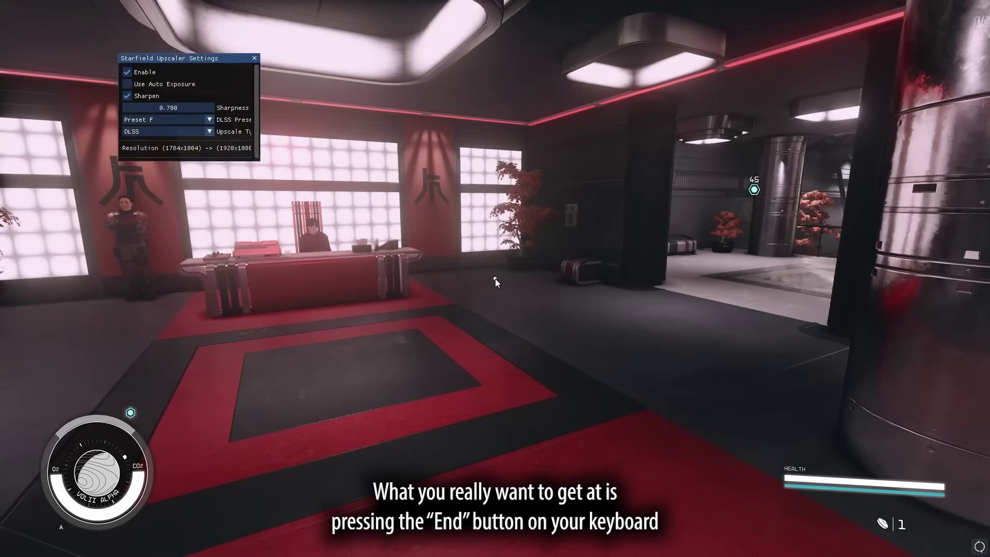
pyautogui.press('Escape')
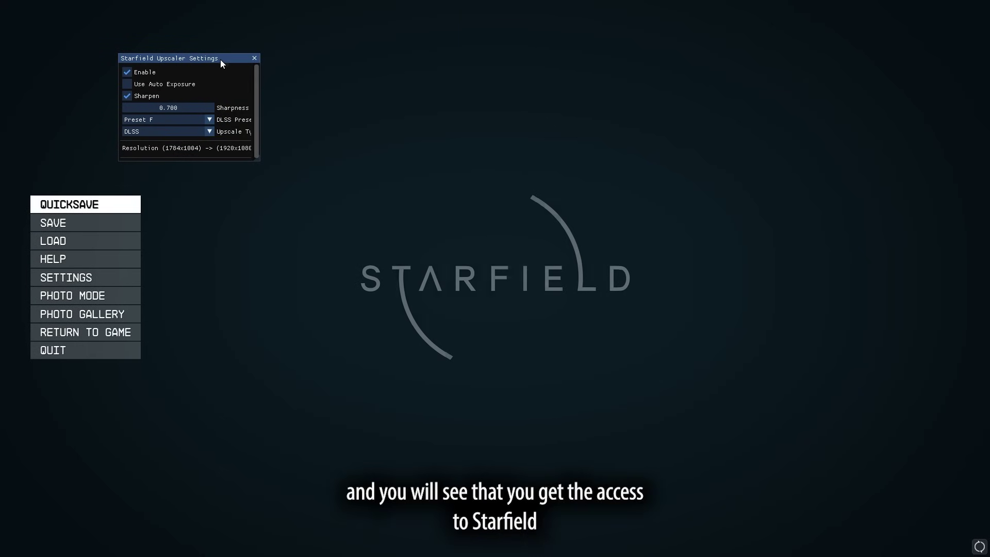
pyautogui.moveTo(220, 60); pyautogui.dragTo(321, 79)
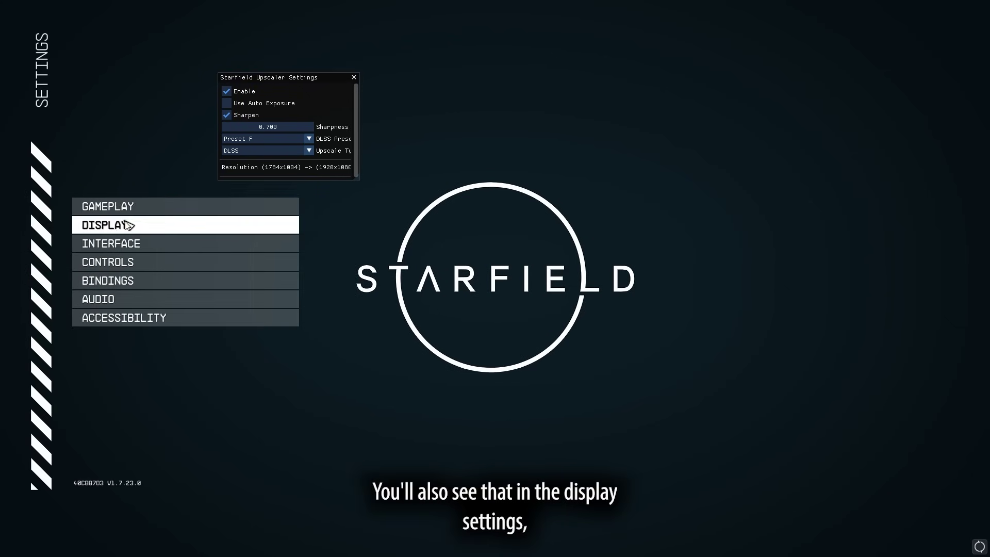
# Step: Open Display settings, move the upscaler panel top-left, and adjust Render Resolution Scale
pyautogui.click(127, 226)
pyautogui.moveTo(318, 81); pyautogui.dragTo(130, 33)
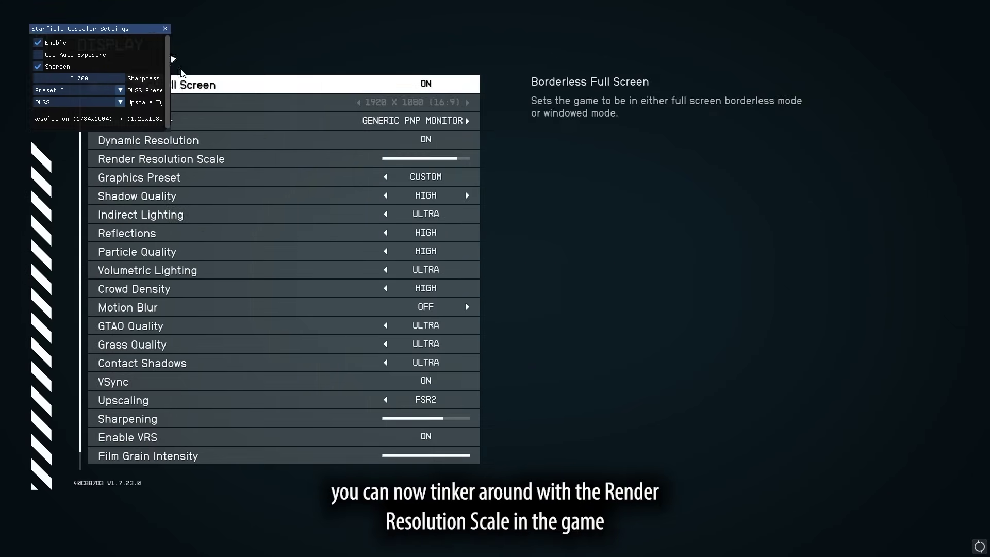
pyautogui.moveTo(428, 163); pyautogui.dragTo(458, 159)
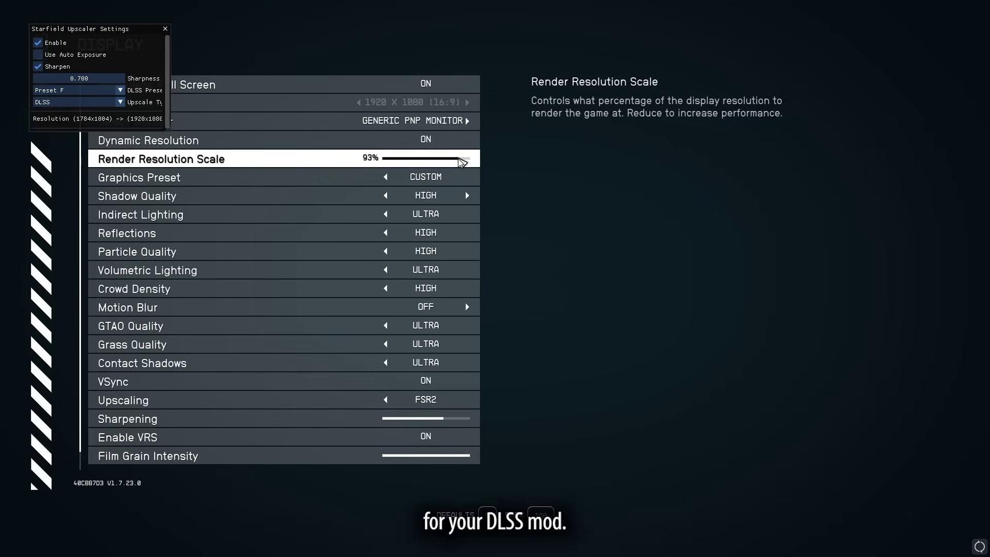
# Step: Scroll the display options and switch Shadow Quality to ULTRA, then back to HIGH
pyautogui.scroll(-1, 288, 323)
pyautogui.scroll(1, 299, 258)
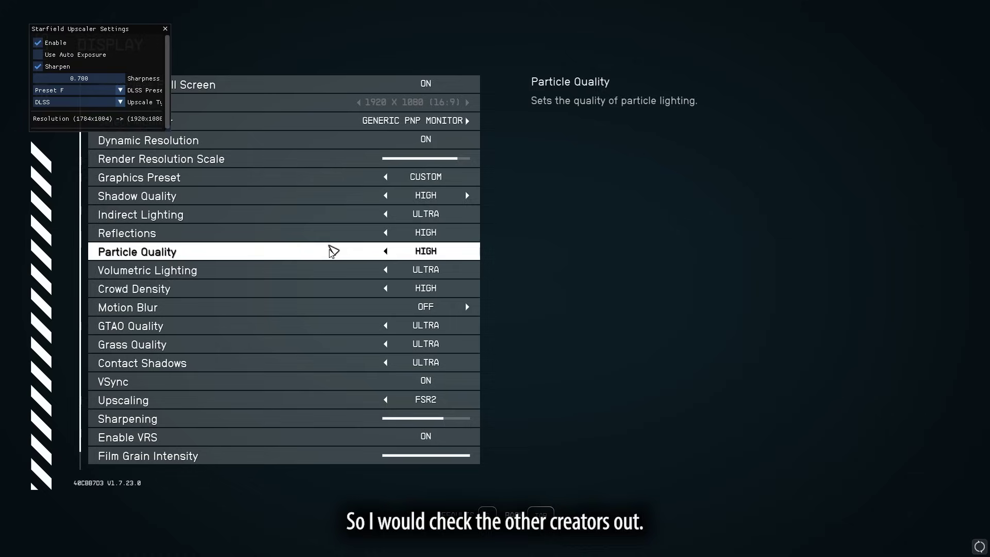
pyautogui.scroll(-1, 330, 253)
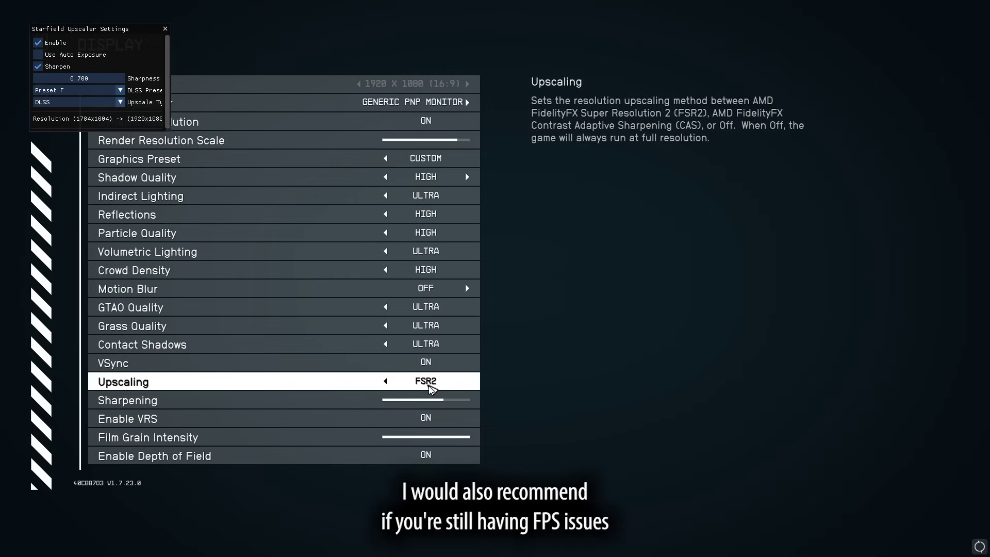
pyautogui.scroll(1, 412, 346)
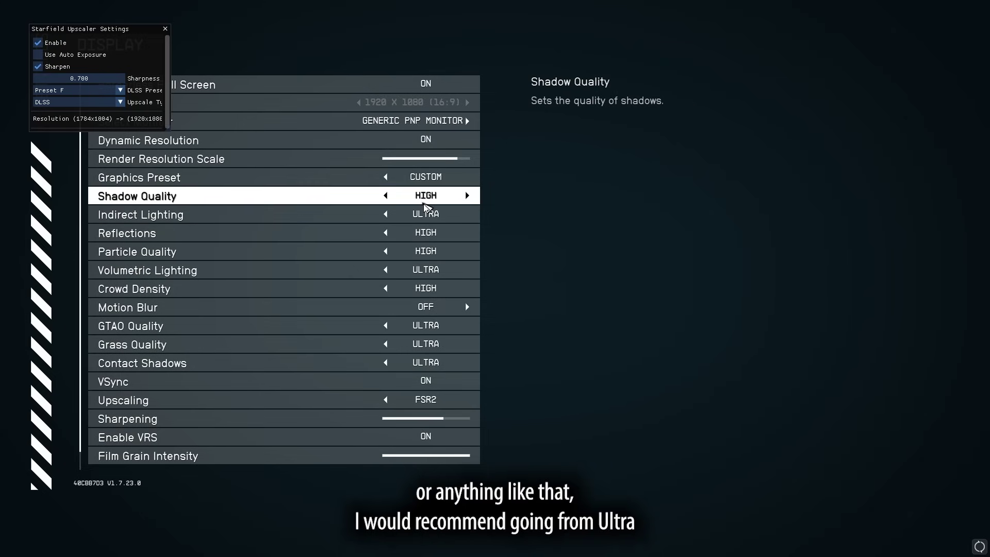
pyautogui.click(468, 197)
pyautogui.click(386, 196)
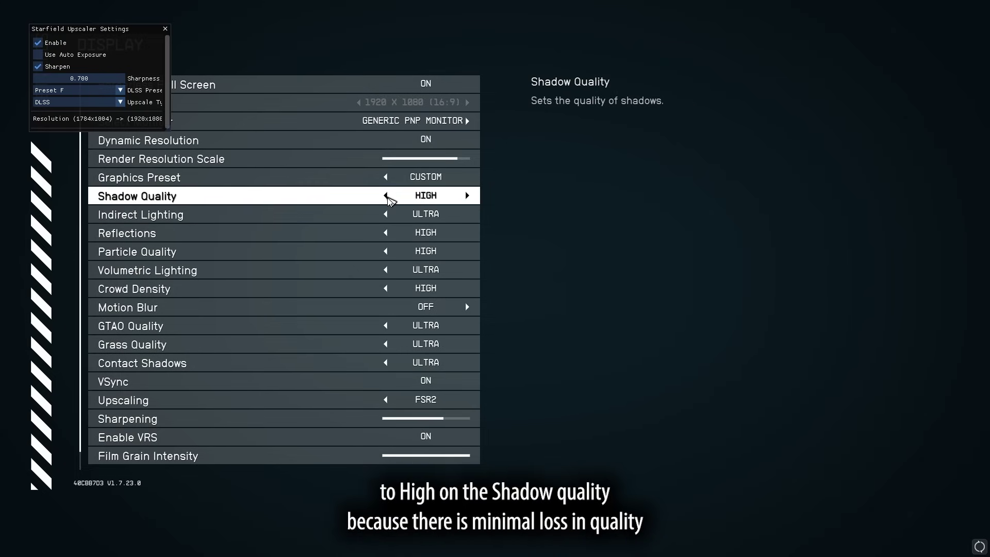